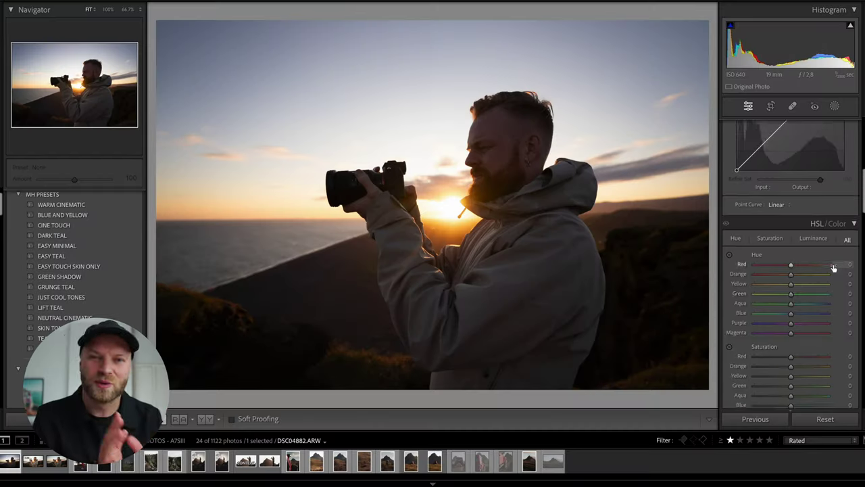
Step: Warm and brighten the sunset portrait's skin with the HSL targeted tool: Hue Orange +12, Luminance Orange +22
scroll(834, 268, "down", 5)
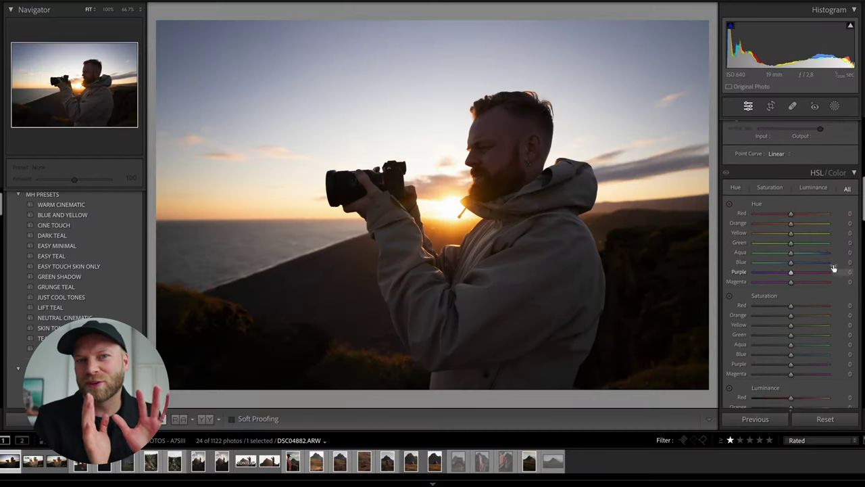
left_click(730, 181)
mouse_move(523, 172)
left_mouse_down()
mouse_move(523, 155)
mouse_move(510, 184)
mouse_move(509, 167)
left_mouse_up()
left_click(729, 232)
left_click(729, 324)
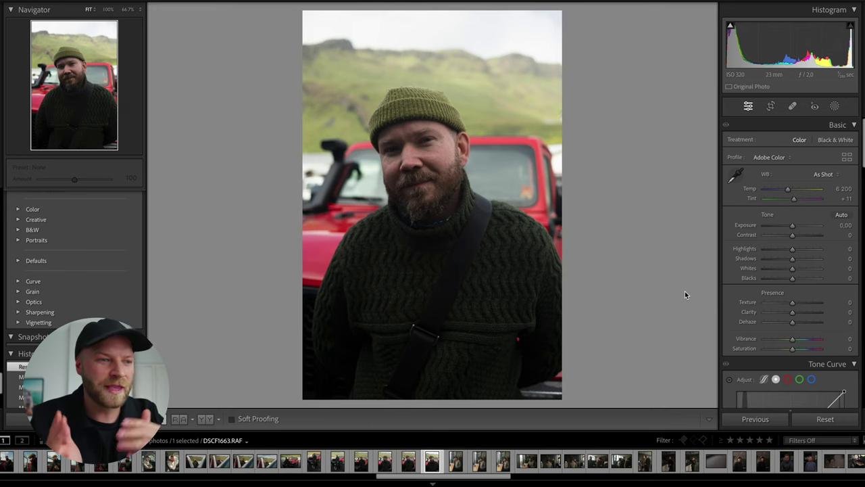
Step: Try skin hue shifts on the beanie portrait's face with the HSL targeted tool, then return them to 0
scroll(743, 213, "down", 3)
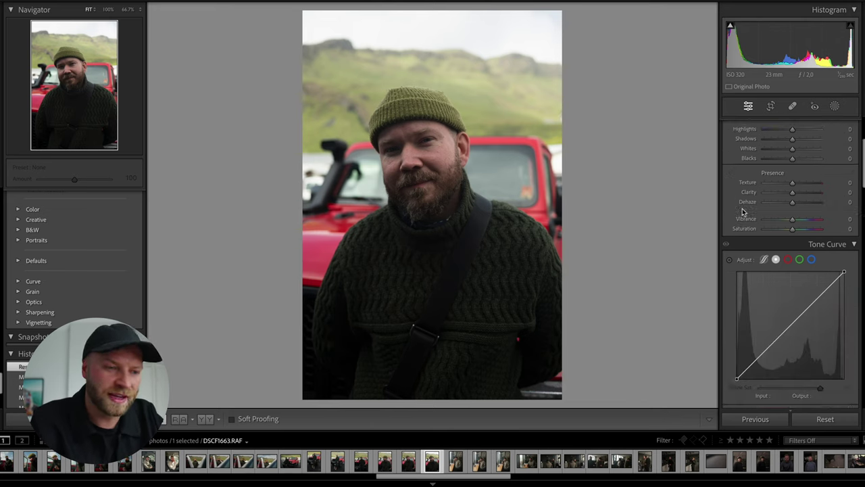
scroll(742, 213, "down", 6)
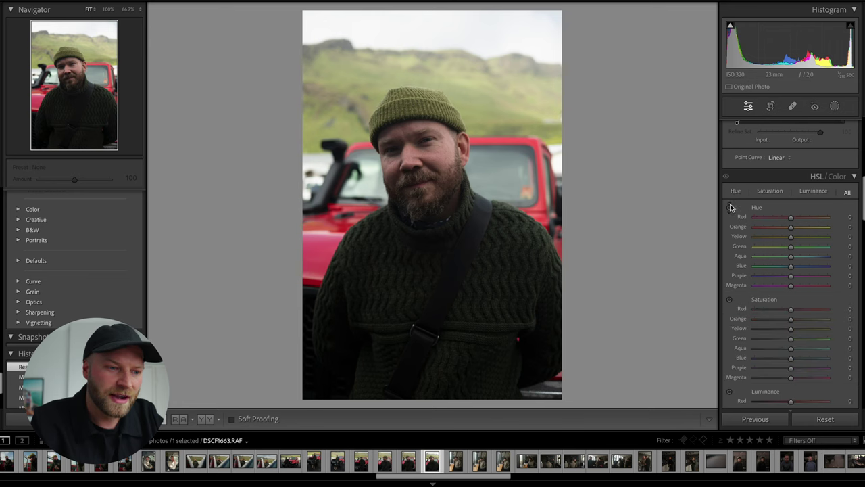
left_click(729, 208)
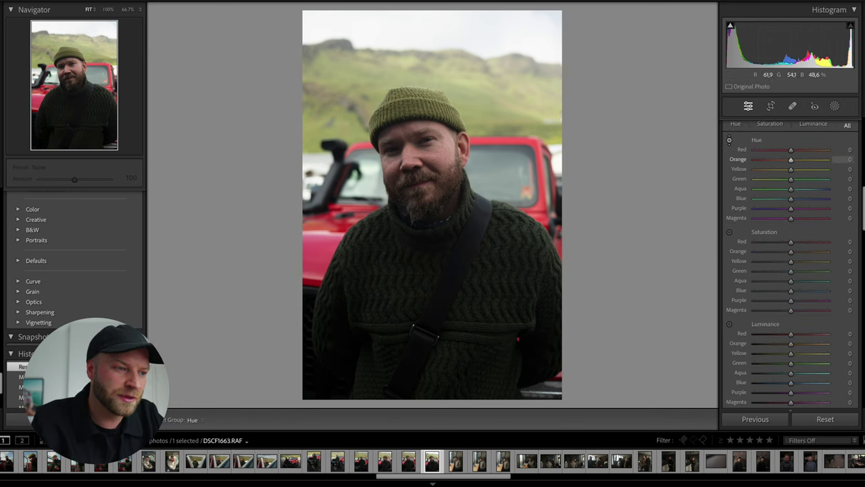
left_click_drag(405, 163, 622, 227)
left_click_drag(439, 169, 440, 162)
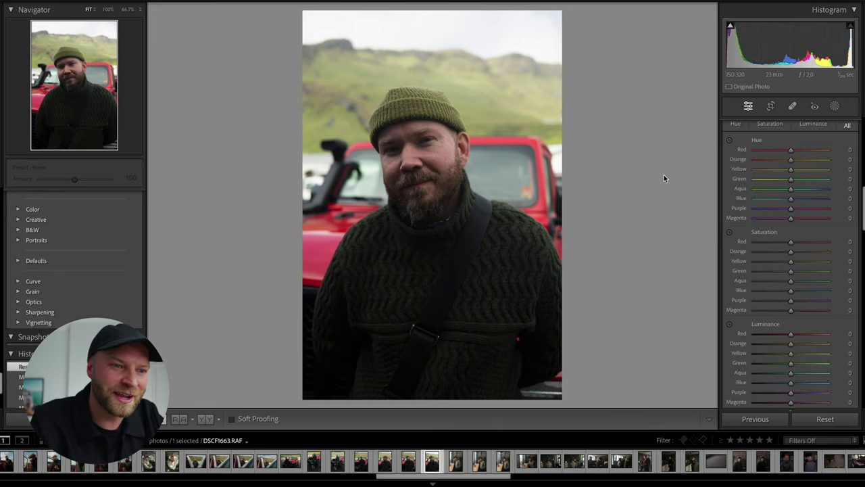
left_click(834, 106)
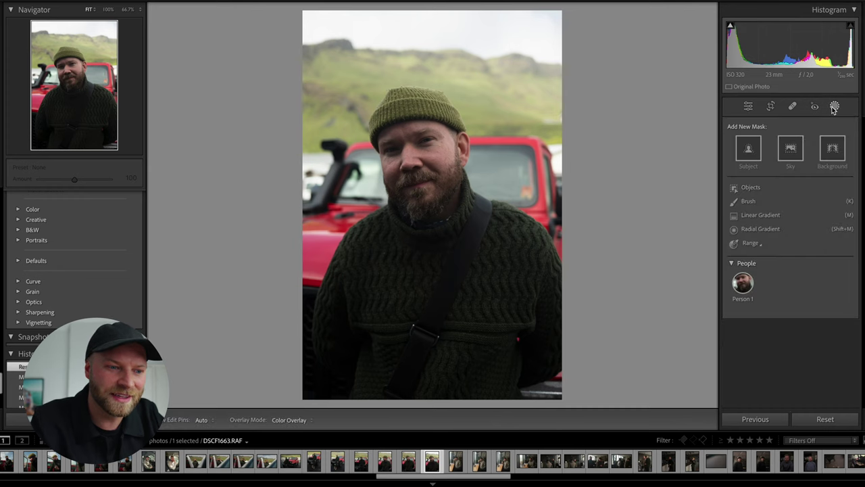
Step: Create a Person 1 mask of facial and body skin, eyebrows, eyes, lips, hair and facial hair, excluding clothes
mouse_move(738, 289)
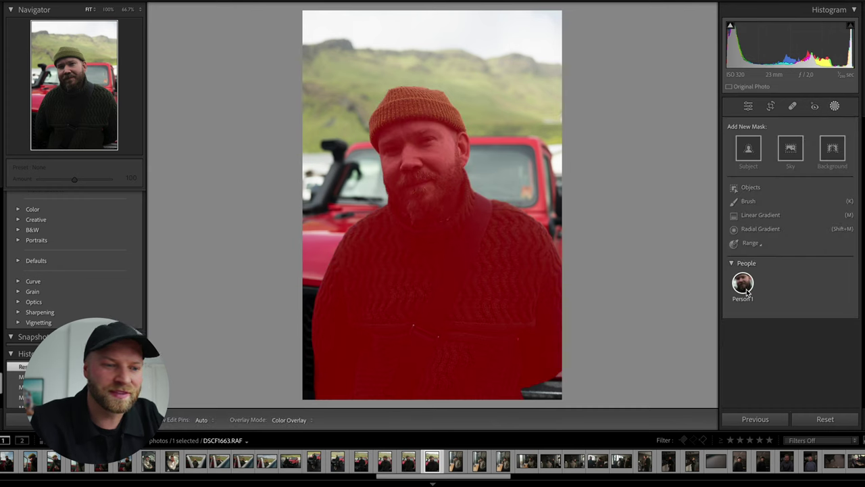
left_click(743, 284)
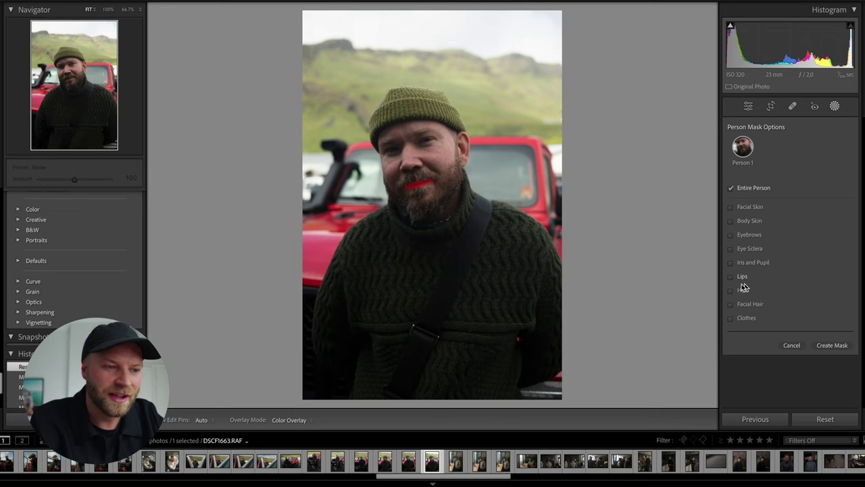
left_click(731, 189)
left_click(732, 207)
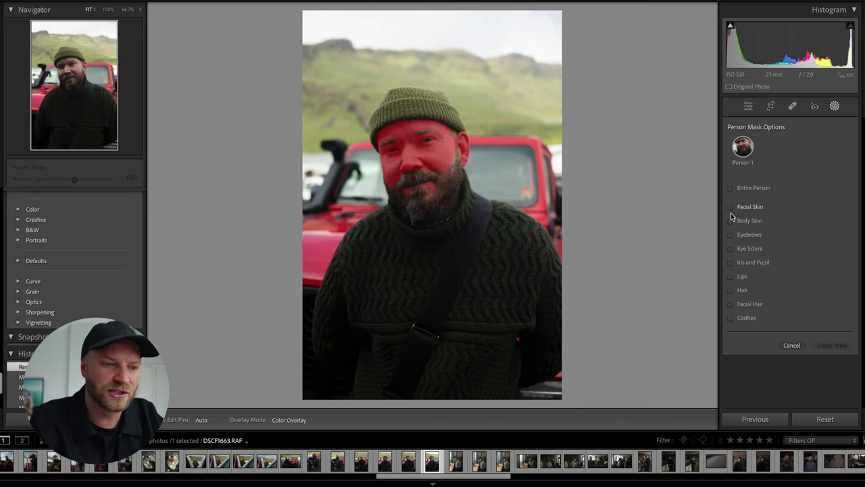
left_click(730, 207)
left_click(731, 221)
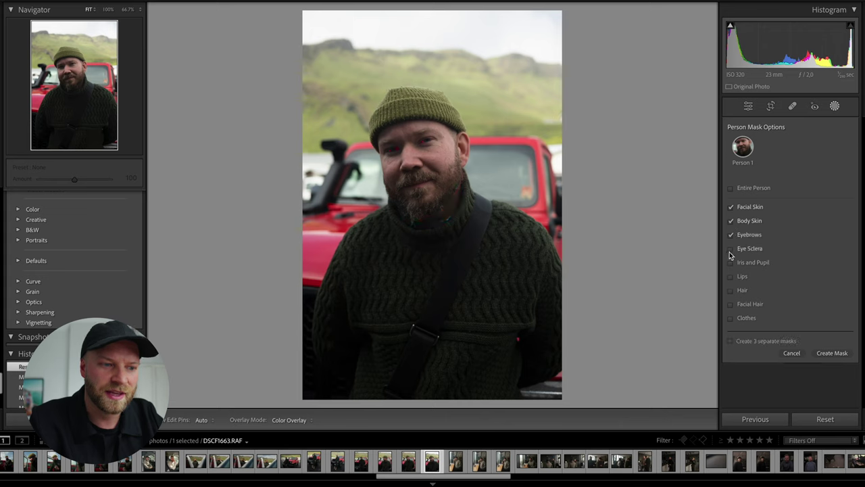
left_click(730, 250)
left_click(730, 263)
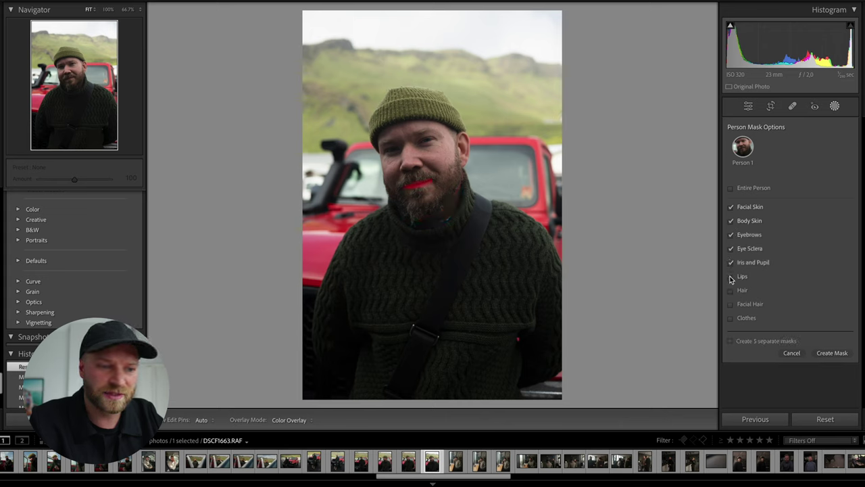
left_click(730, 277)
left_click(730, 290)
left_click(730, 305)
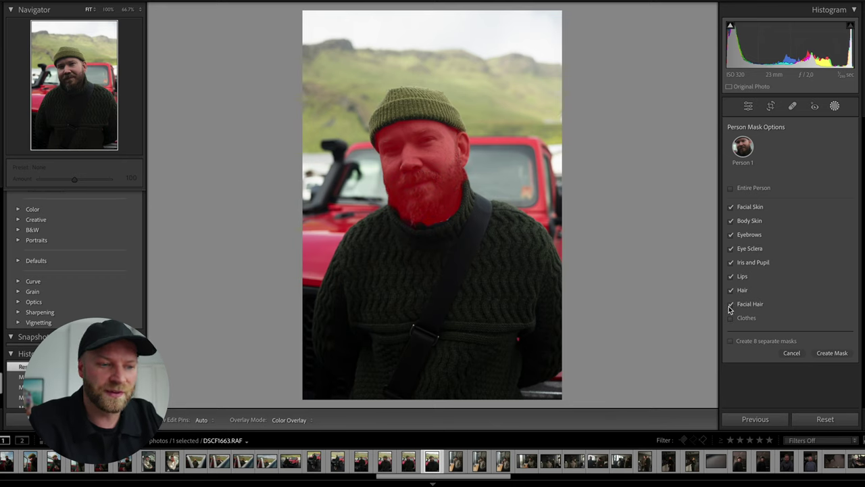
left_click(832, 353)
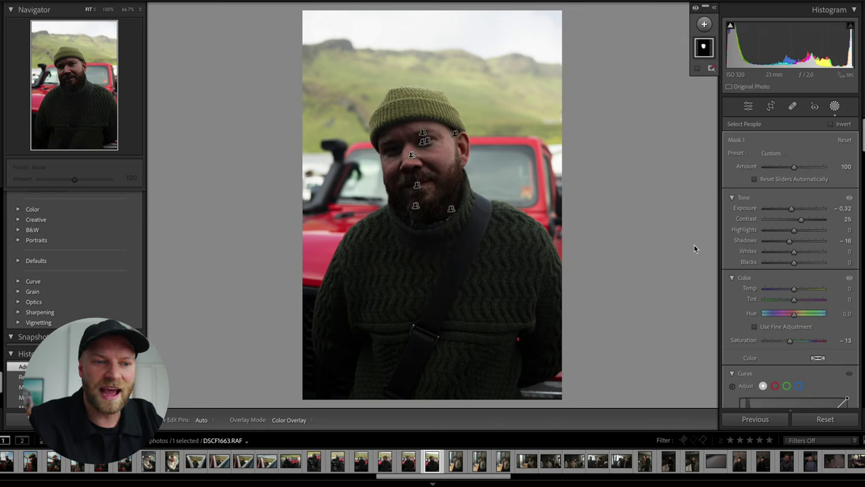
Step: Reset the face mask, then adjust its sliders to Hue 6.6 and Saturation -61
left_click(845, 141)
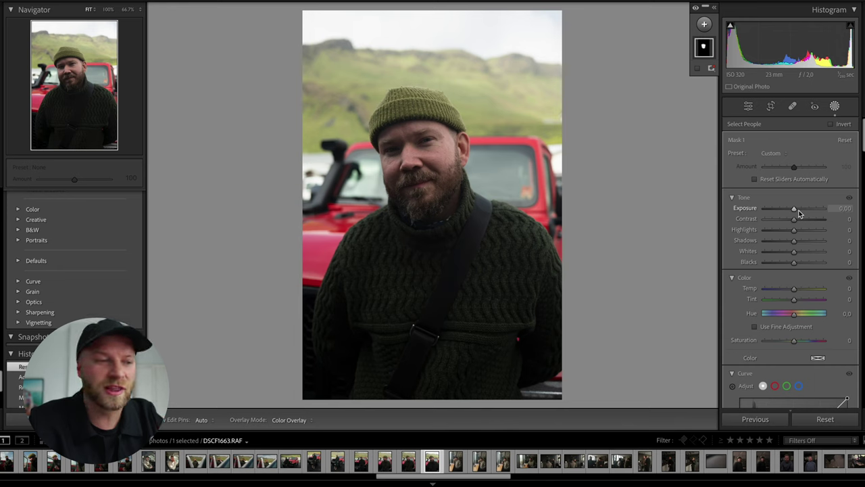
scroll(799, 212, "up", 4)
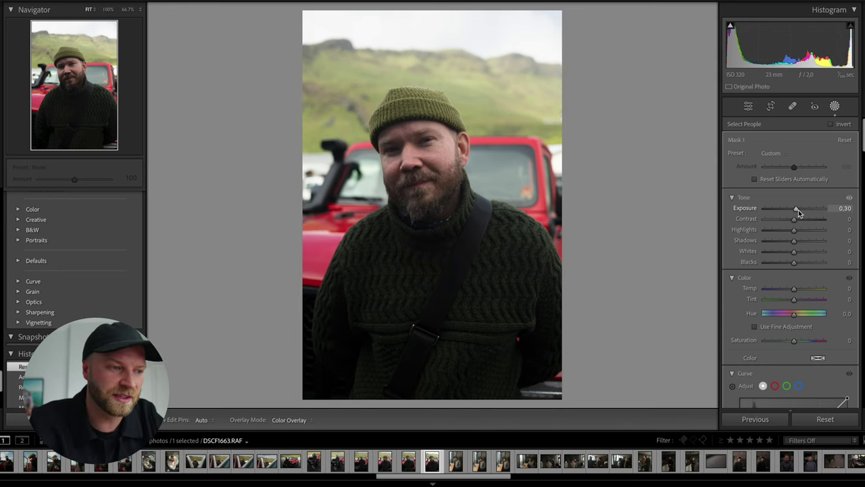
scroll(798, 210, "down", 1)
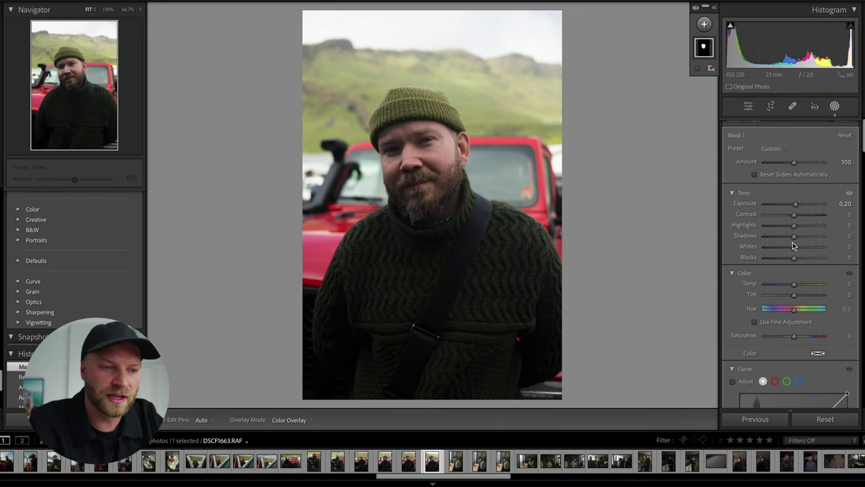
scroll(798, 214, "up", 3)
scroll(797, 215, "up", 7)
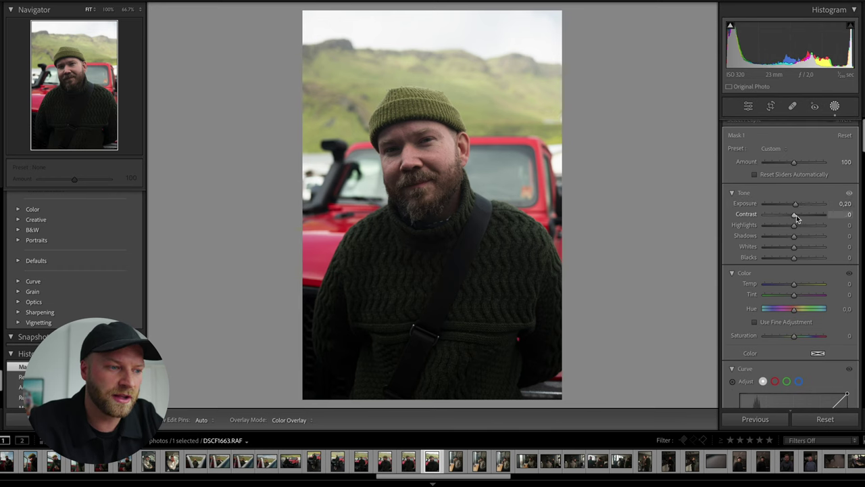
scroll(804, 257, "down", 2)
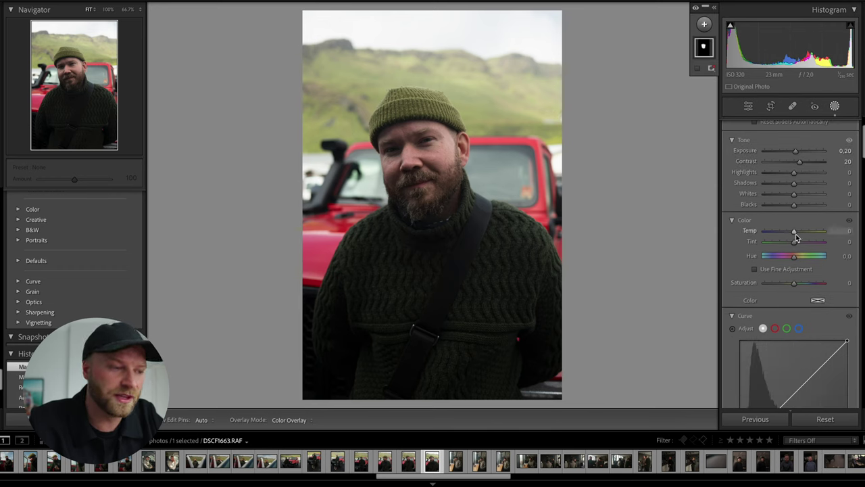
scroll(796, 236, "up", 7)
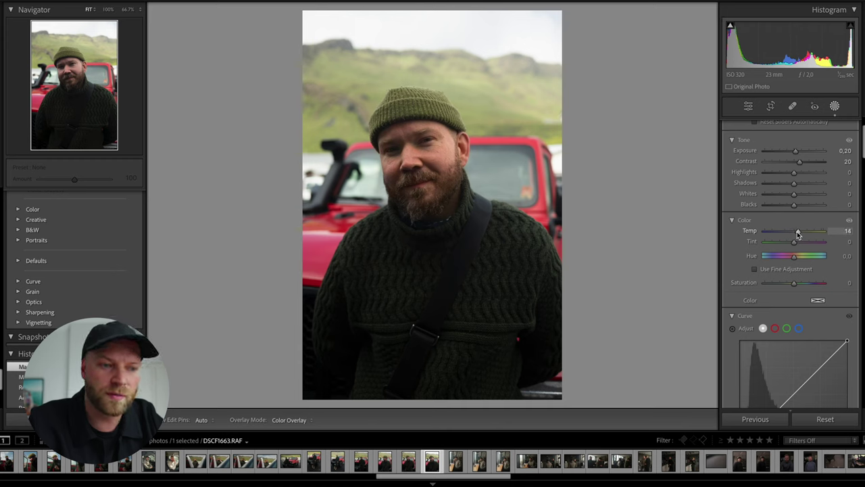
scroll(798, 244, "up", 4)
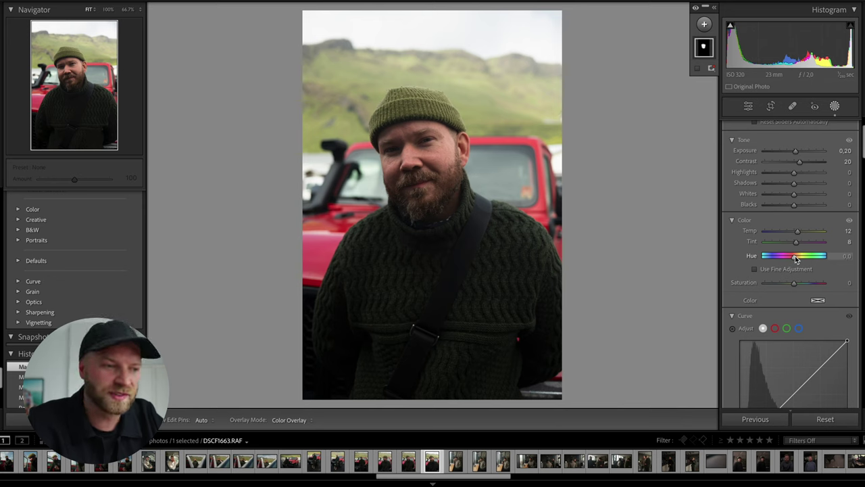
scroll(796, 259, "up", 6)
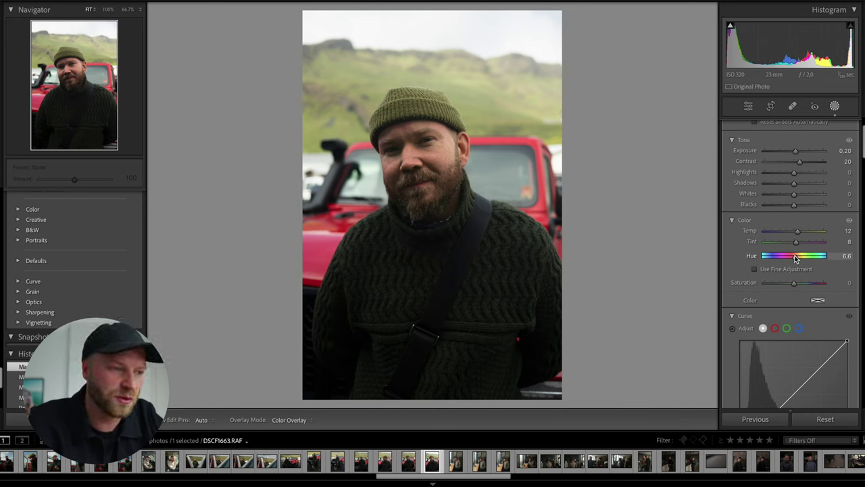
scroll(795, 258, "down", 3)
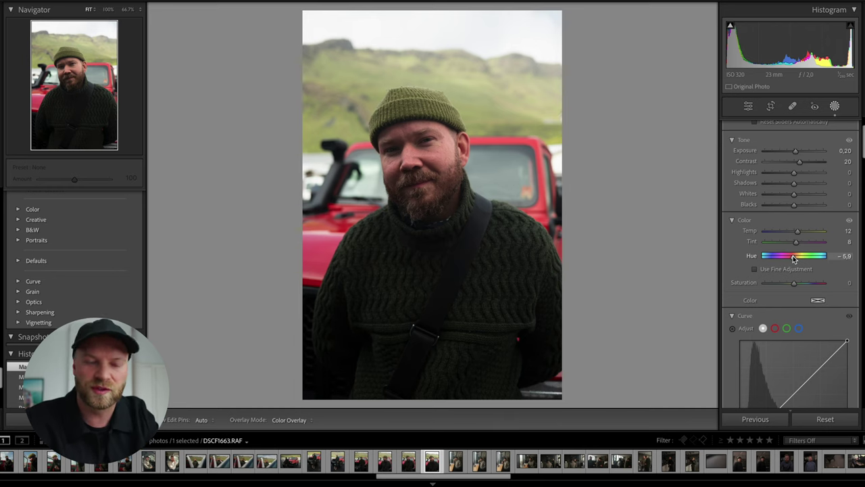
scroll(794, 259, "up", 11)
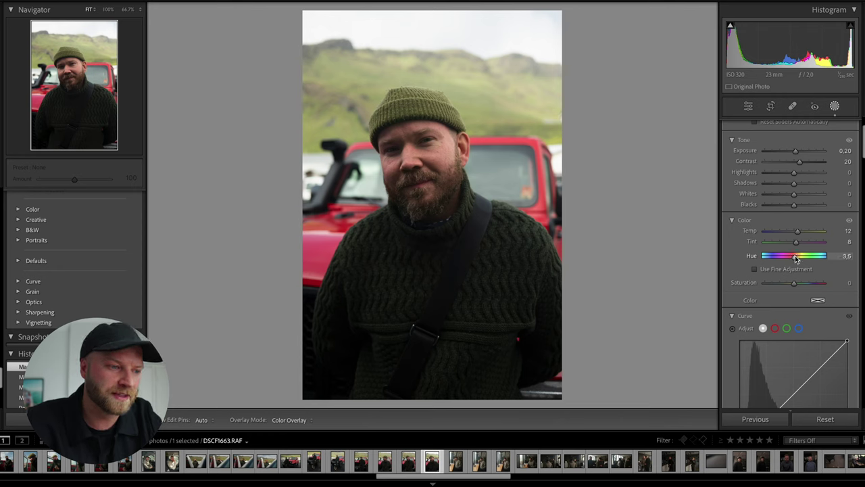
scroll(795, 259, "down", 15)
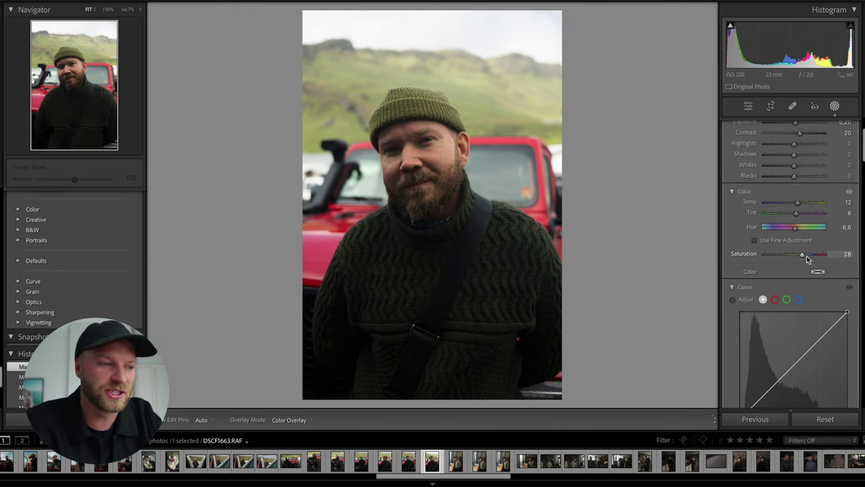
scroll(804, 225, "down", 10)
scroll(804, 225, "down", 5)
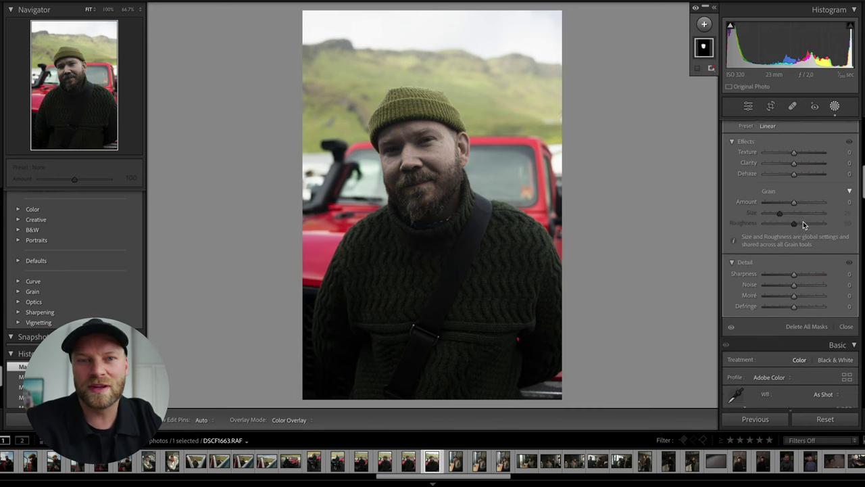
scroll(814, 196, "up", 15)
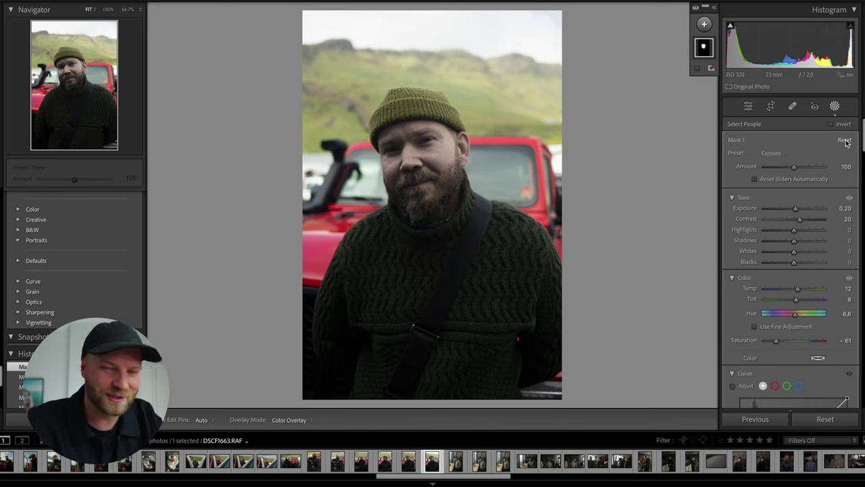
Step: Reset Mask 1 and set Exposure 0.20, Temp 3, Tint 10 and Saturation 27
left_click(845, 140)
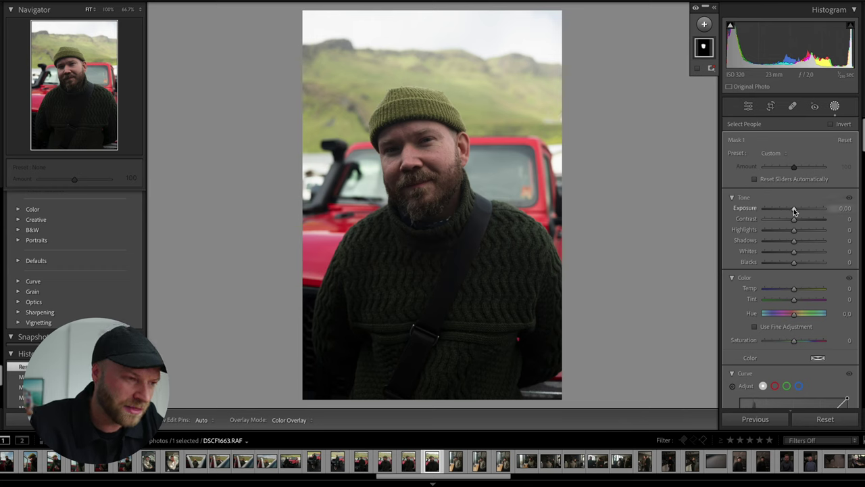
left_click_drag(794, 212, 795, 212)
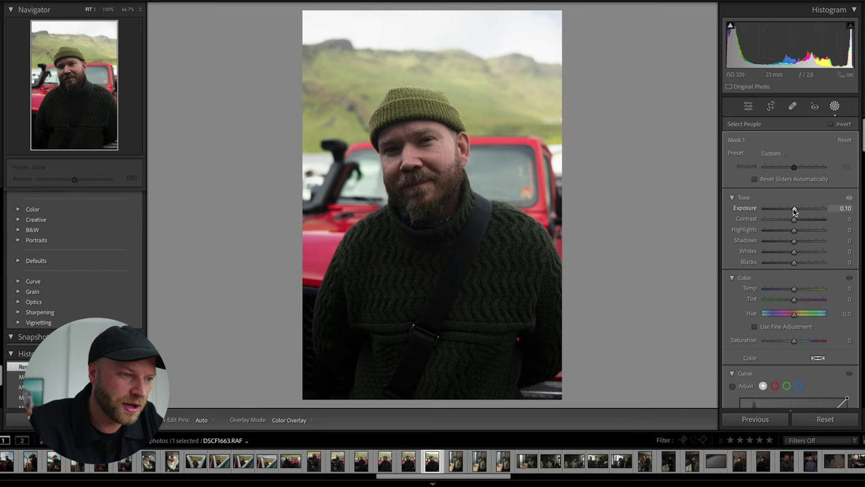
scroll(795, 309, "down", 1)
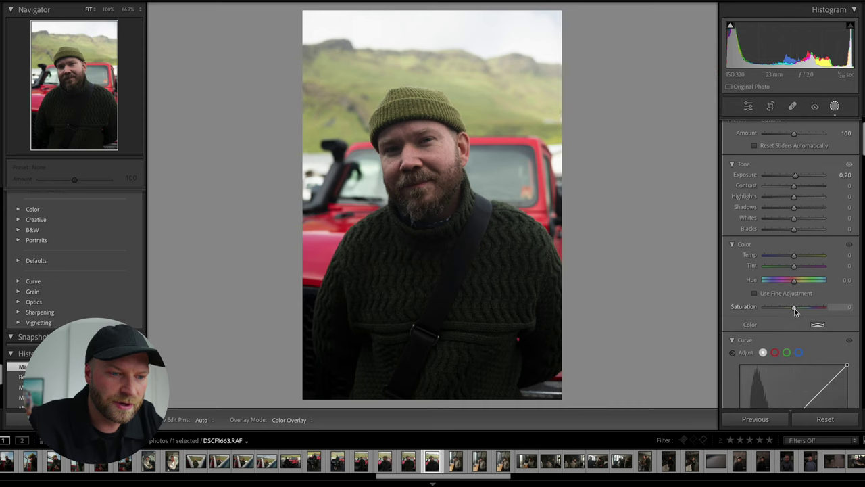
left_click_drag(794, 308, 802, 309)
left_click_drag(794, 257, 796, 258)
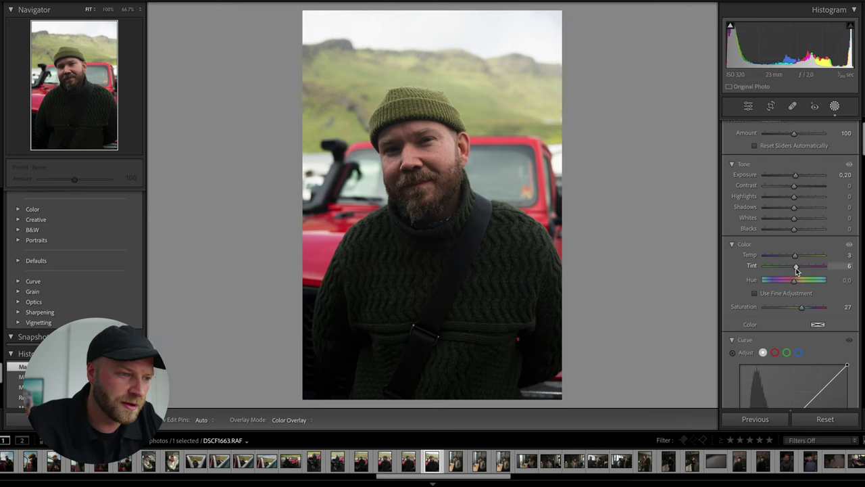
left_click_drag(797, 271, 797, 271)
scroll(853, 195, "up", 1)
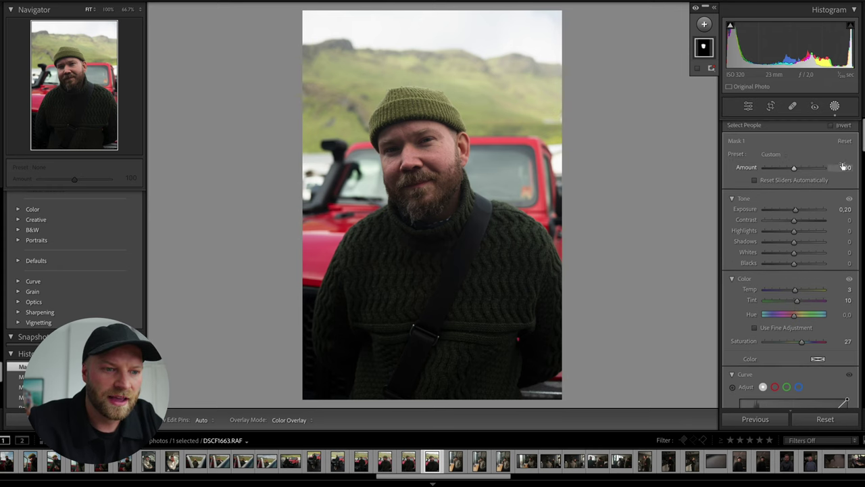
Step: Toggle the mask's Tone adjustments off and on to compare, then leave Masking
left_click(850, 199)
left_click(850, 198)
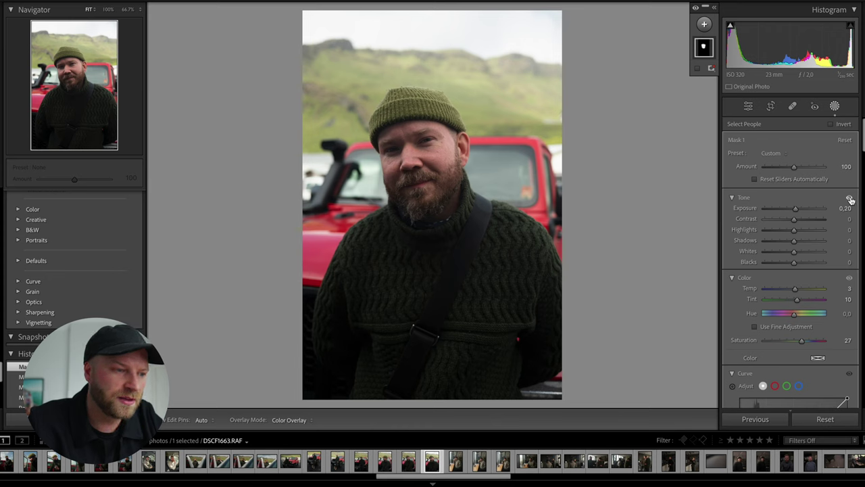
left_click(851, 198)
left_click(851, 199)
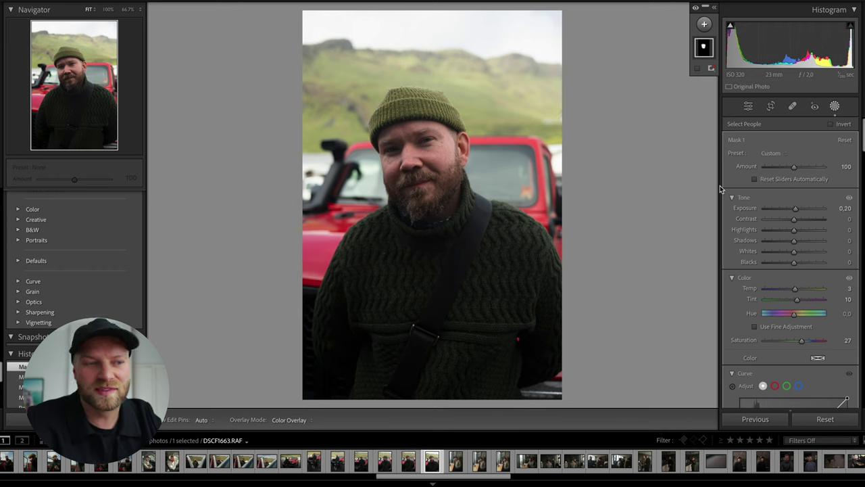
left_click(835, 108)
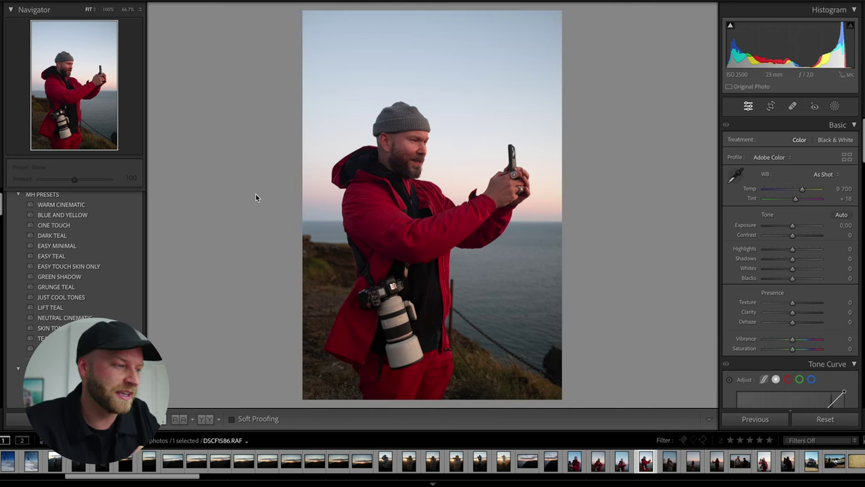
Step: Apply the DARK TEAL preset to the red-jacket portrait and inspect the face zoomed in
left_click(102, 237)
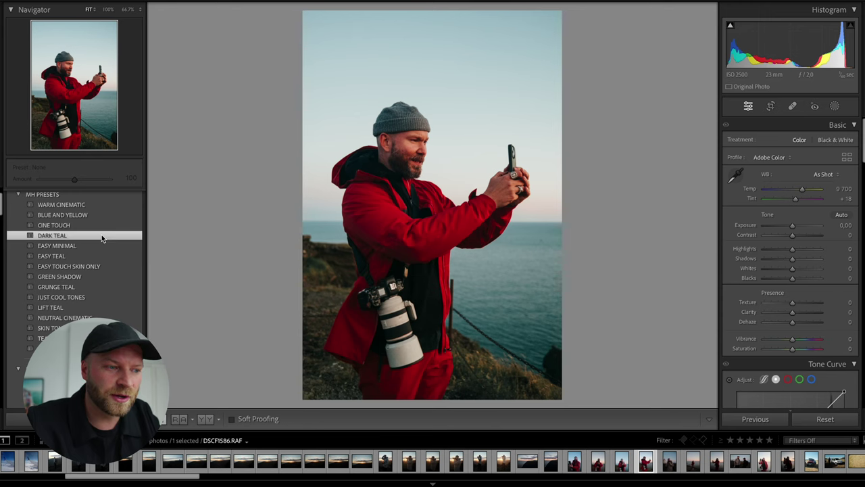
left_click(410, 146)
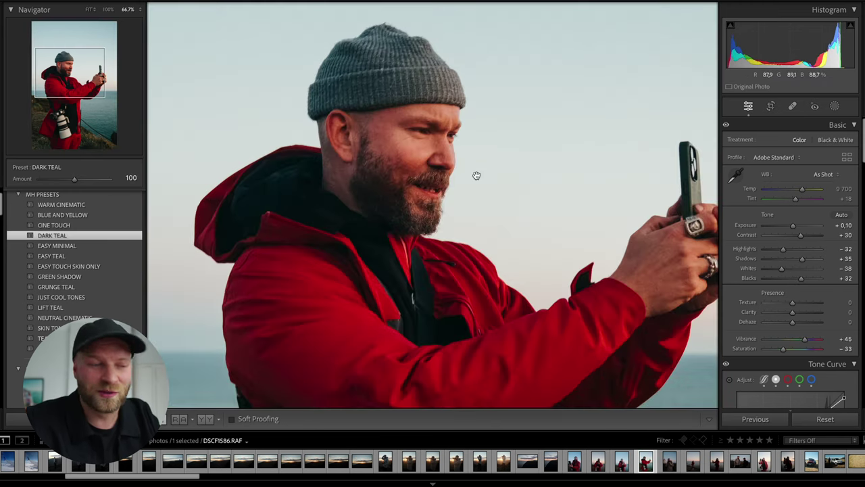
left_click(477, 175)
left_click(836, 107)
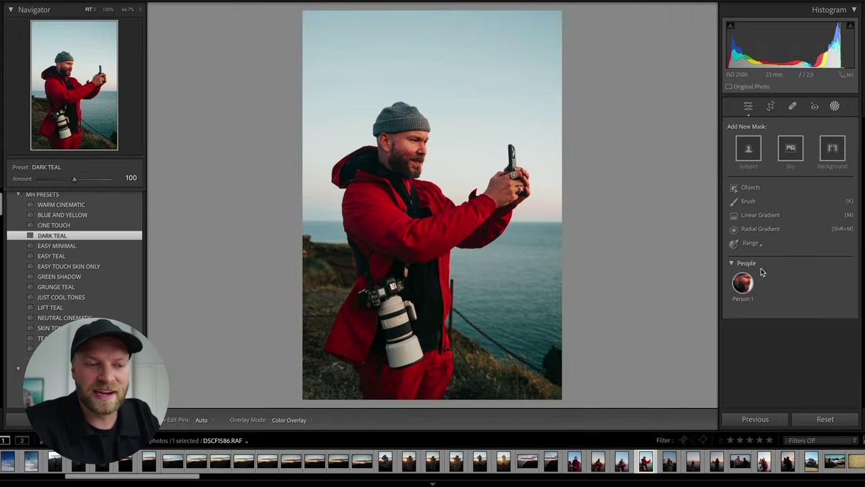
Step: Create a Person 1 mask of facial and body skin, eyebrows, lips, teeth, hair and facial hair
left_click(746, 283)
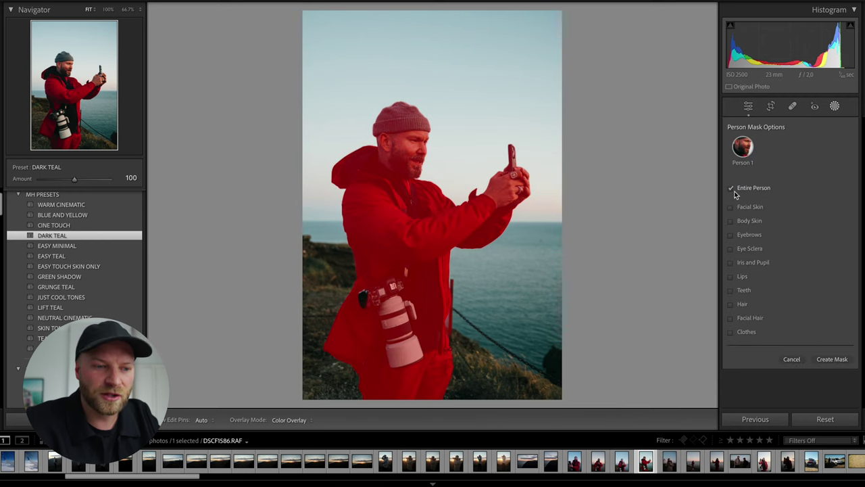
left_click(731, 189)
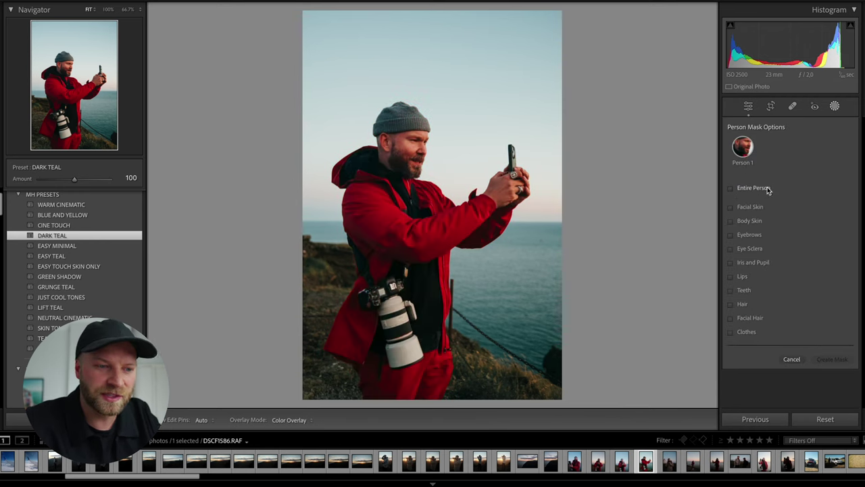
left_click(730, 209)
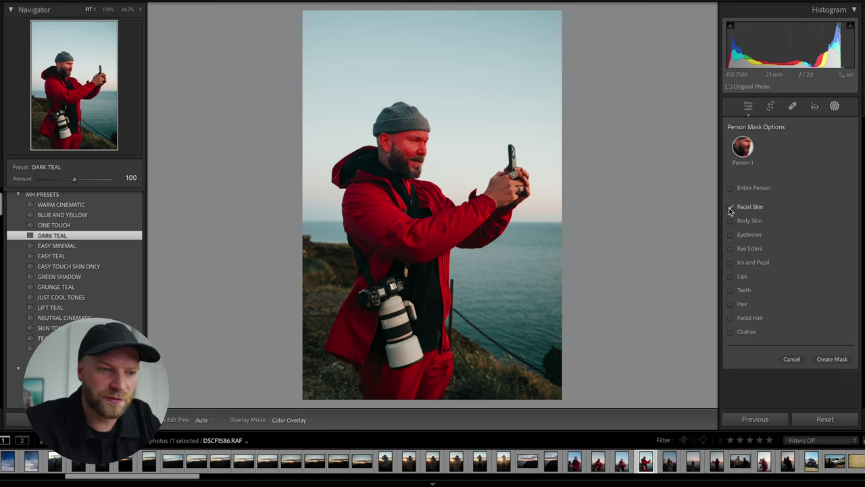
left_click(731, 222)
left_click(731, 236)
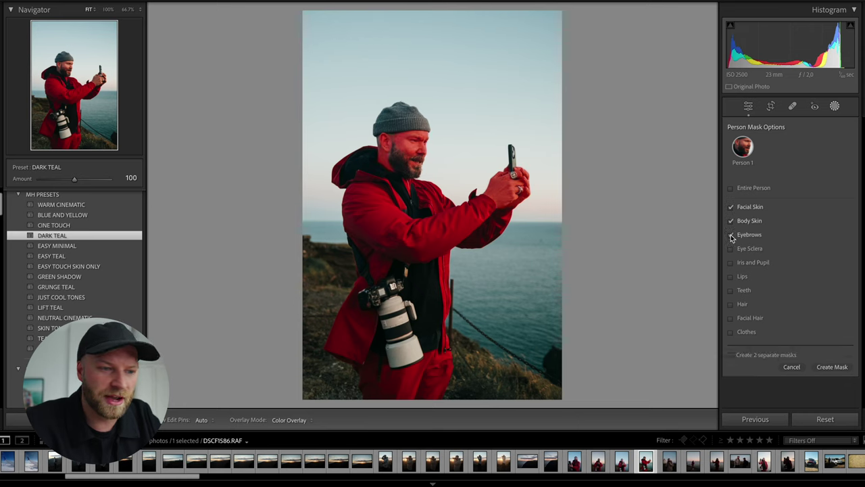
left_click(731, 276)
left_click(730, 291)
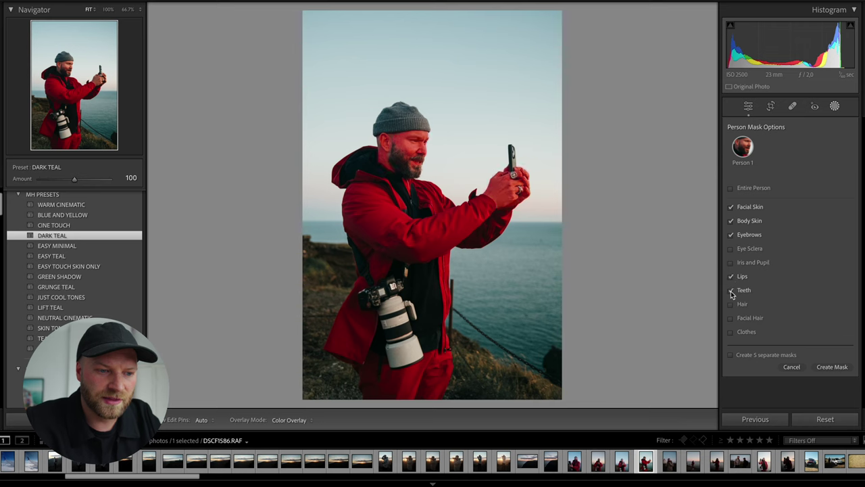
left_click(731, 305)
left_click(731, 319)
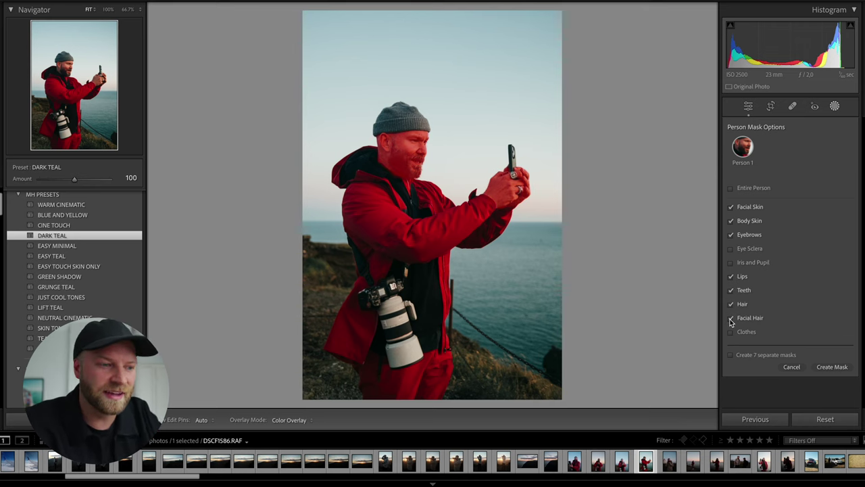
left_click(828, 366)
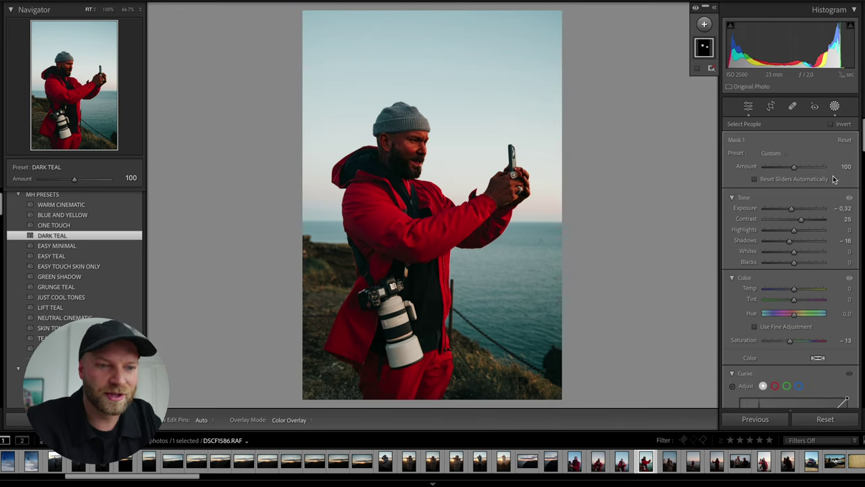
Step: Clear Mask 1's carried-over values and set Temp -5, Tint -5 and Saturation -18
left_click(845, 140)
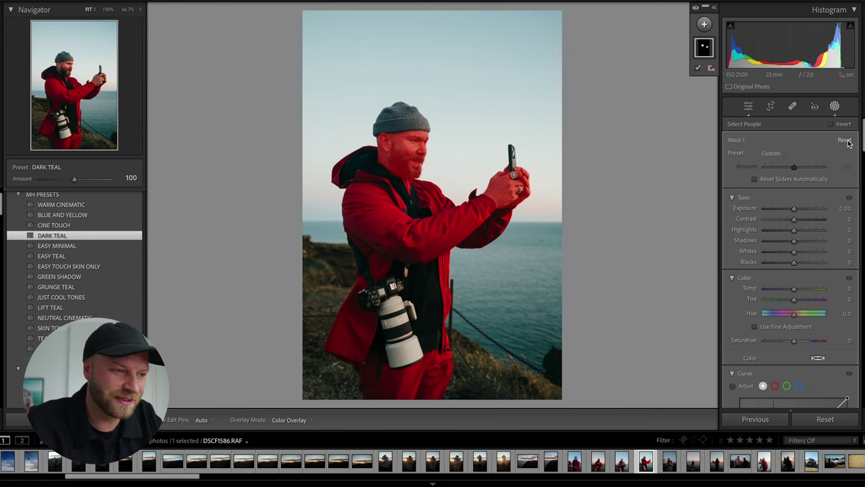
left_click(699, 69)
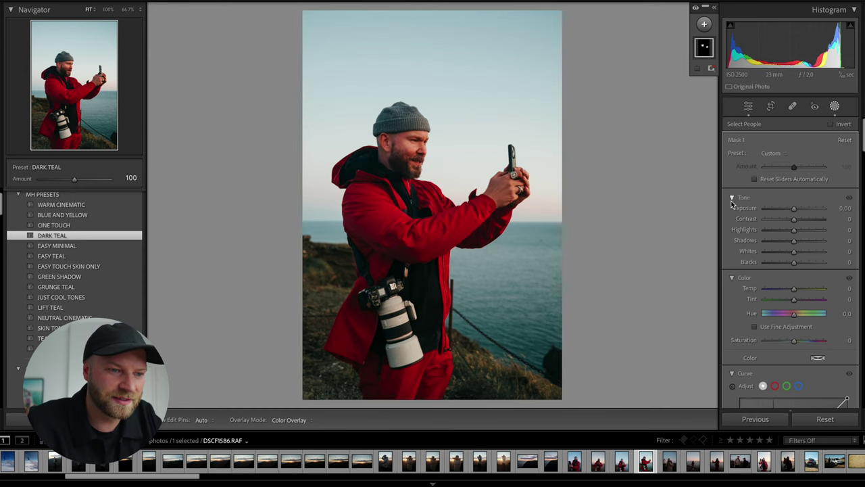
left_click(415, 161)
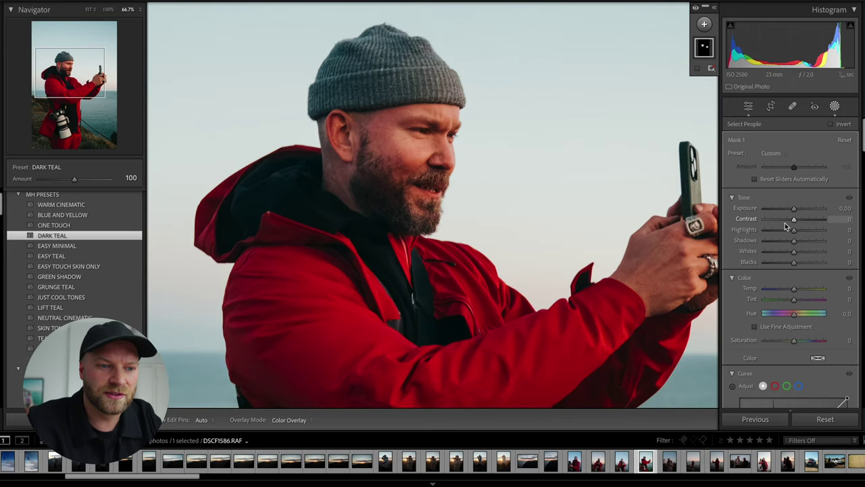
scroll(787, 225, "down", 1)
scroll(795, 271, "down", 1)
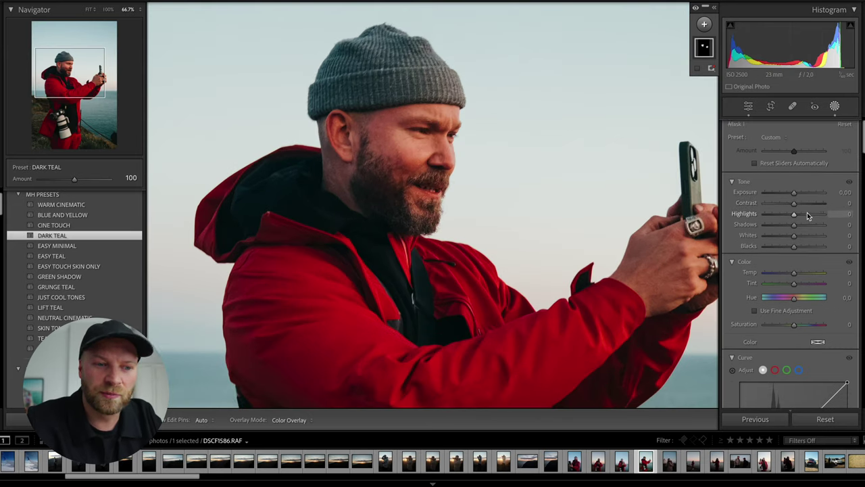
left_click_drag(797, 275, 788, 299)
scroll(795, 292, "down", 3)
scroll(841, 179, "up", 3)
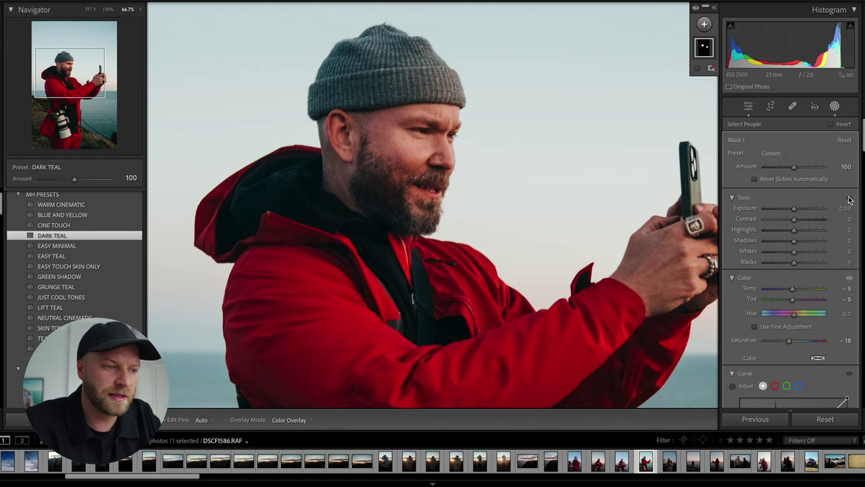
scroll(850, 200, "down", 3)
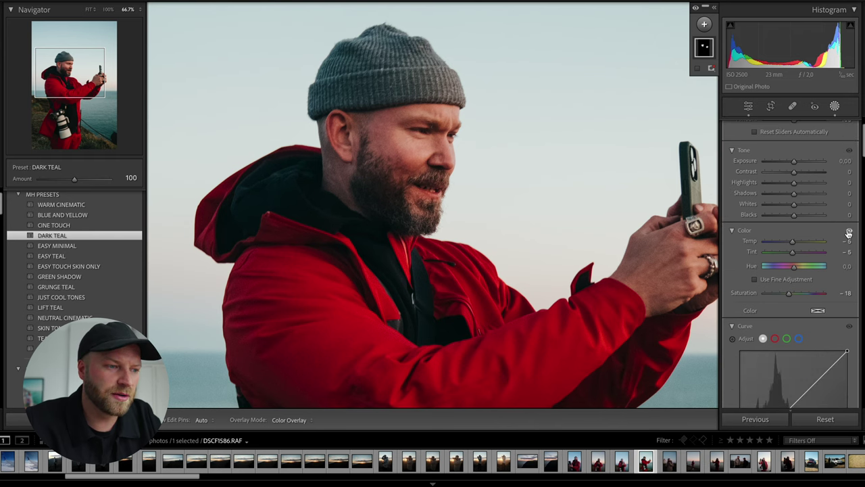
left_click(88, 10)
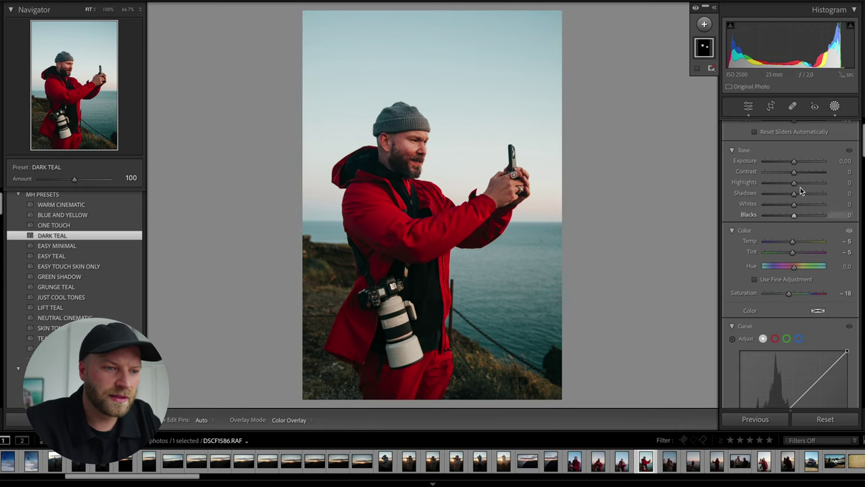
Step: Raise the skin mask's Exposure to 0,20 and lower its Temp to -16
scroll(799, 162, "up", 2)
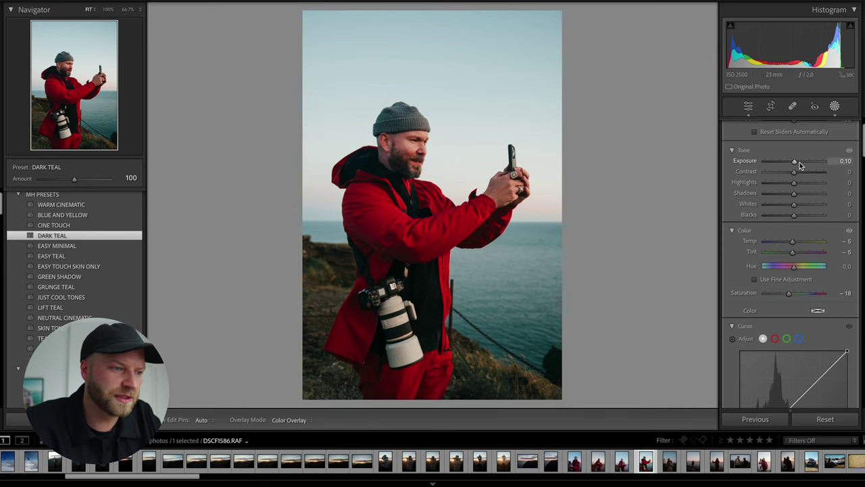
scroll(800, 162, "up", 2)
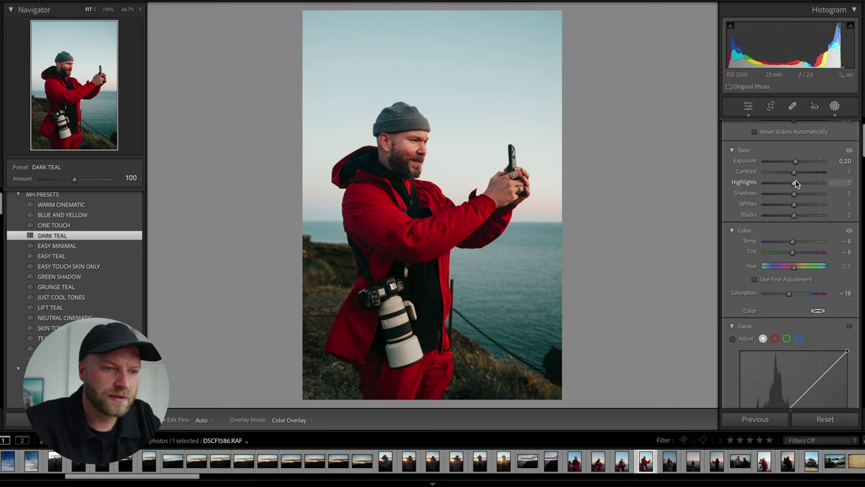
left_click_drag(794, 246, 789, 247)
scroll(789, 243, "up", 2)
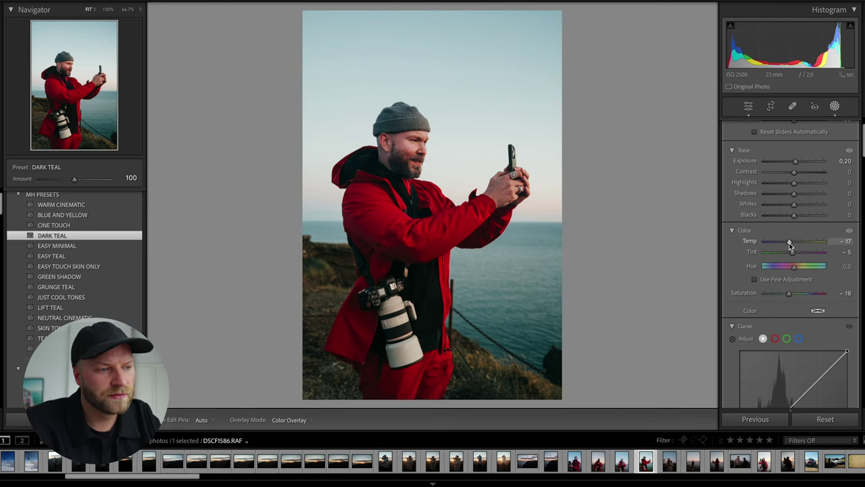
scroll(784, 149, "up", 3)
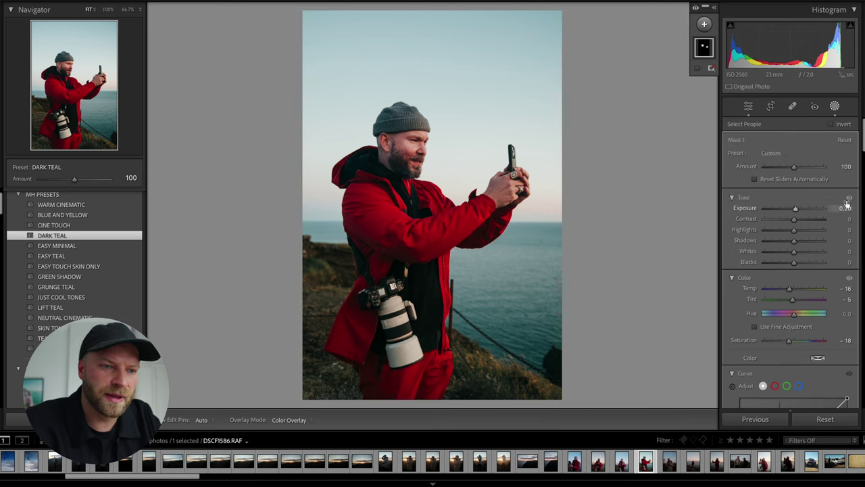
scroll(768, 181, "down", 5)
scroll(767, 181, "down", 4)
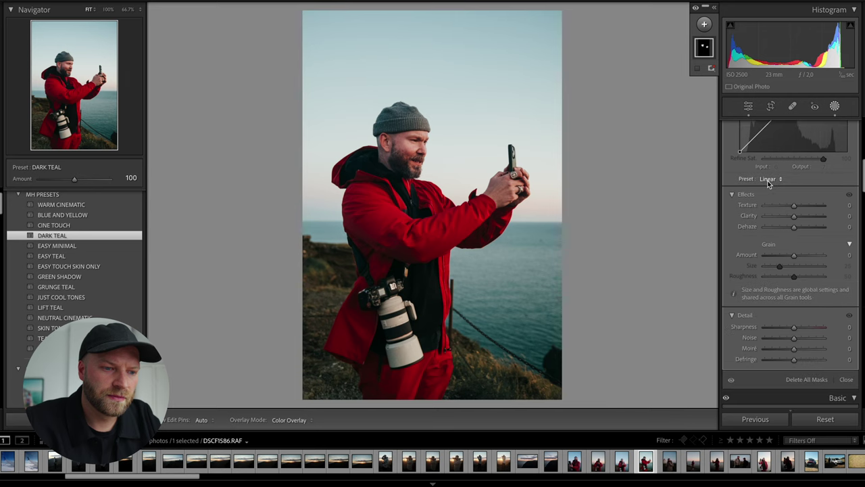
Step: Compare the mask off and on, then ease its Temp back to -12
left_click(731, 332)
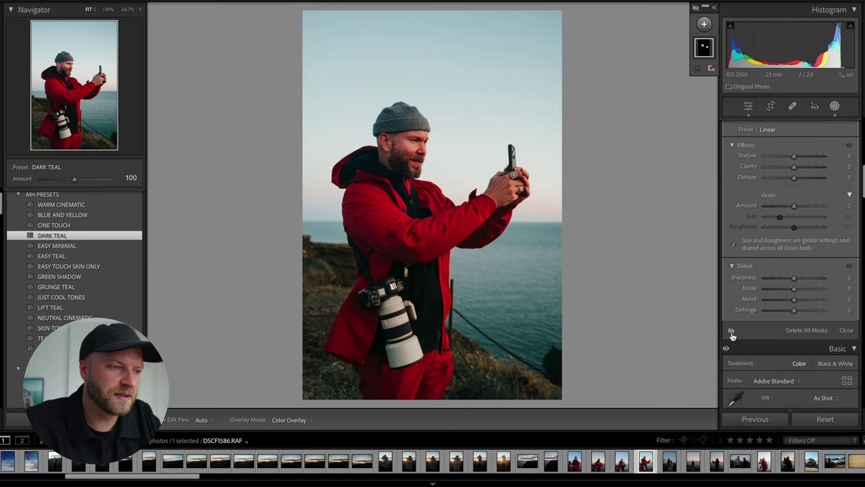
left_click(731, 331)
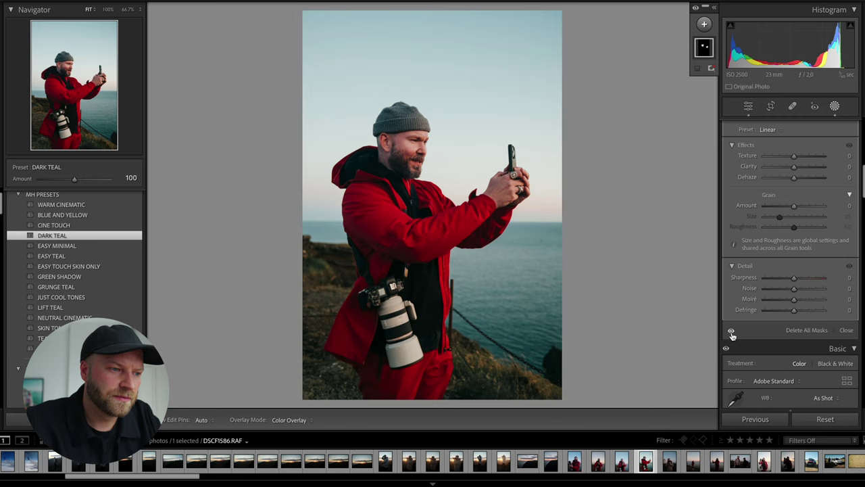
scroll(791, 298, "up", 5)
left_click_drag(798, 292, 799, 292)
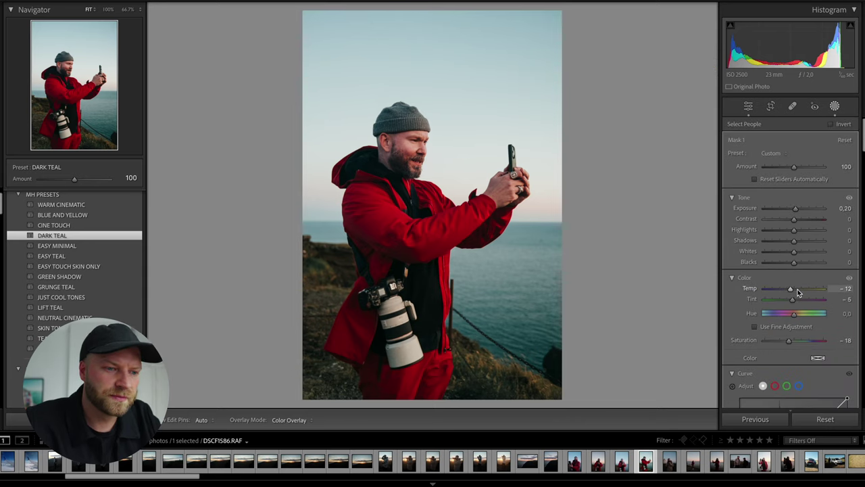
scroll(798, 289, "down", 10)
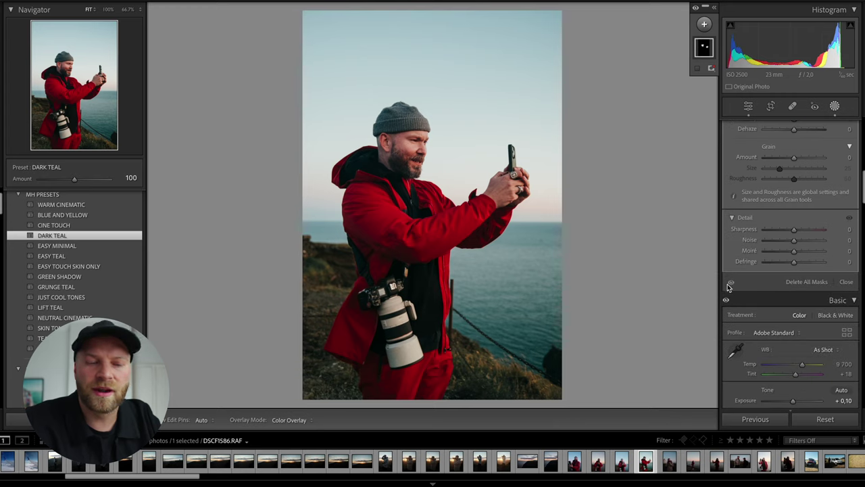
Step: Toggle the mask's effect off and on twice for a before/after check, leaving it on
left_click(730, 283)
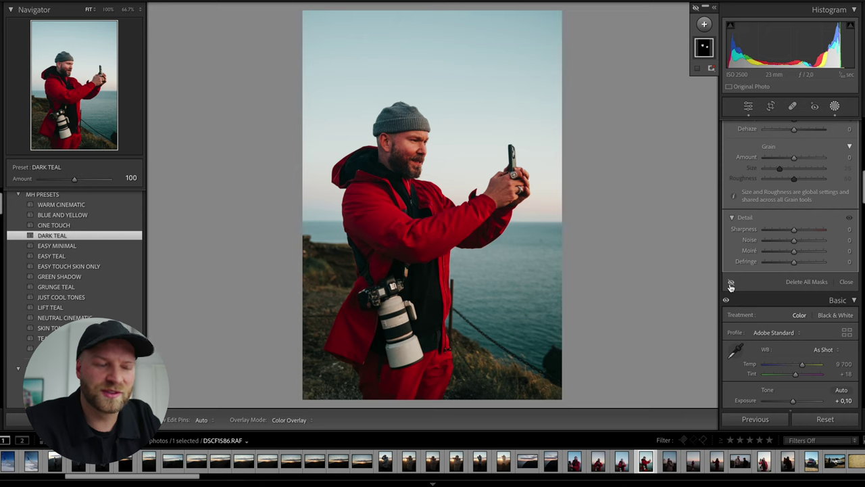
left_click(730, 284)
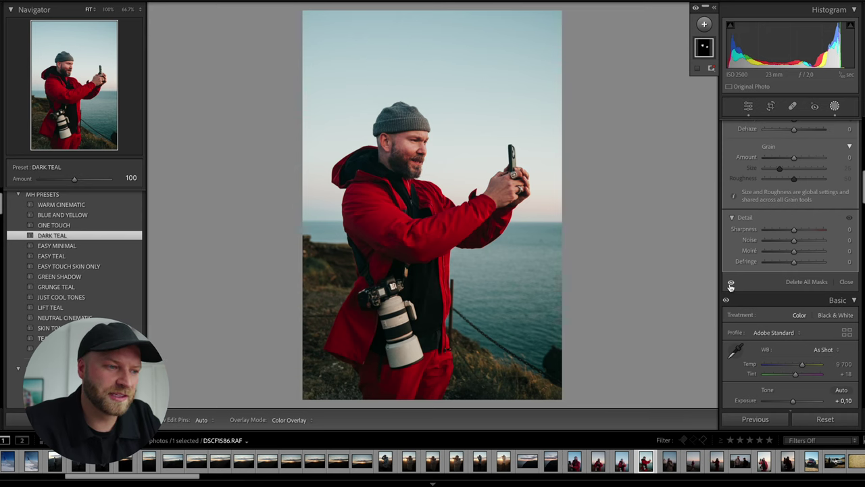
left_click(731, 284)
left_click(731, 284)
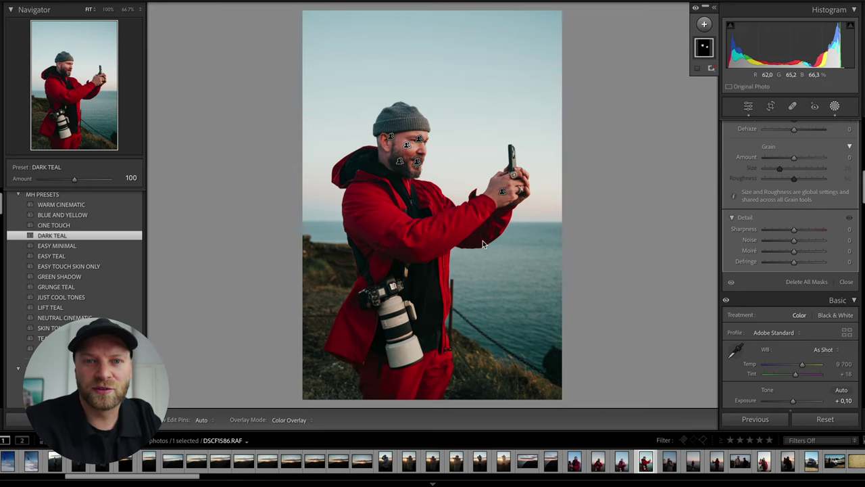